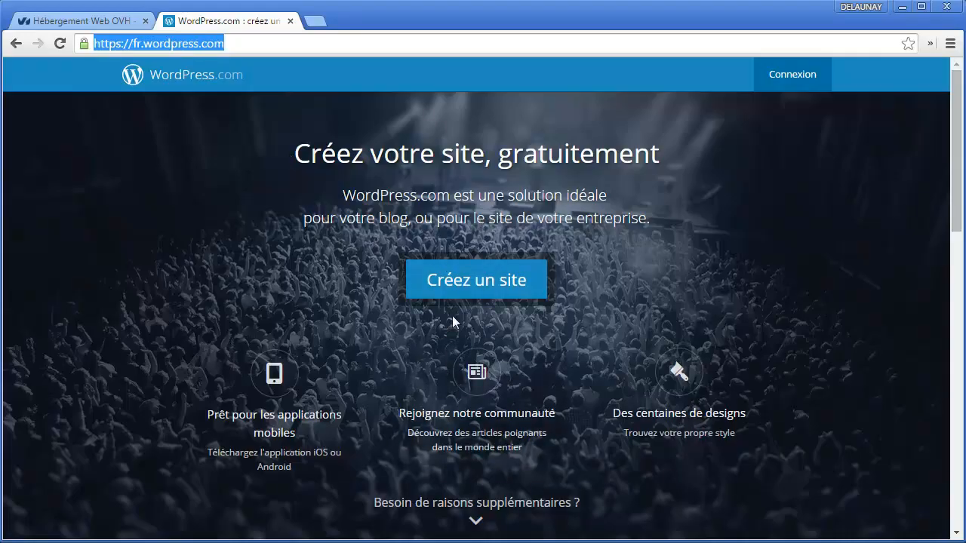
Step: Start a new site and enter 'officetourismealphorm' as the site address
left_click(463, 289)
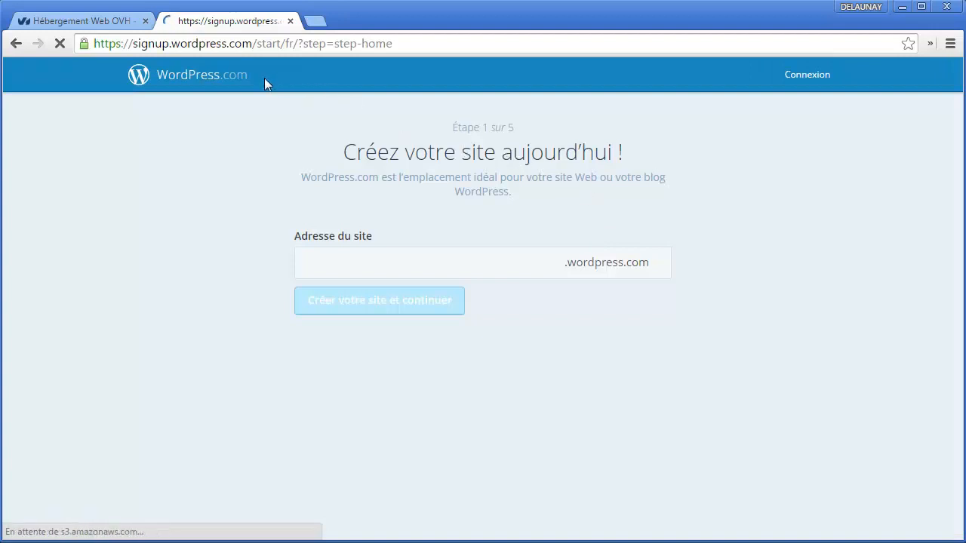
left_click(343, 271)
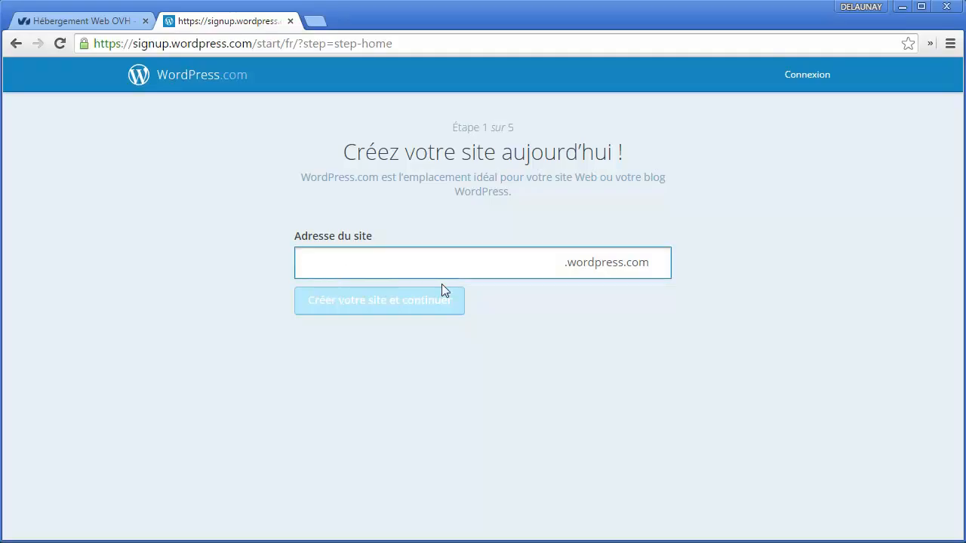
type("officetourisme-")
key("BackSpace")
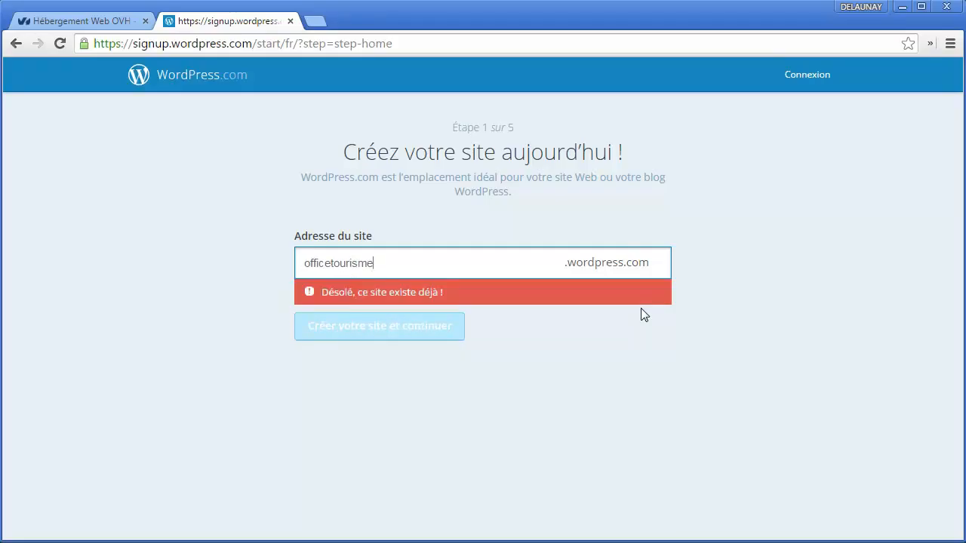
type("alphorm")
type("-")
key("ctrl+a")
left_click(641, 308)
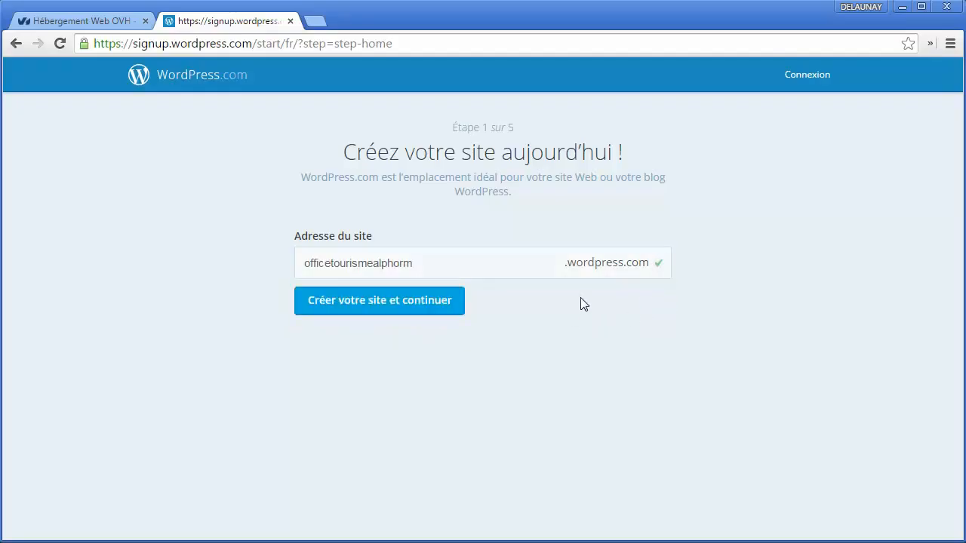
Step: Adjust the address until officetourismealphorm.wordpress.com is confirmed available
left_click(331, 259)
left_click_drag(294, 265, 433, 262)
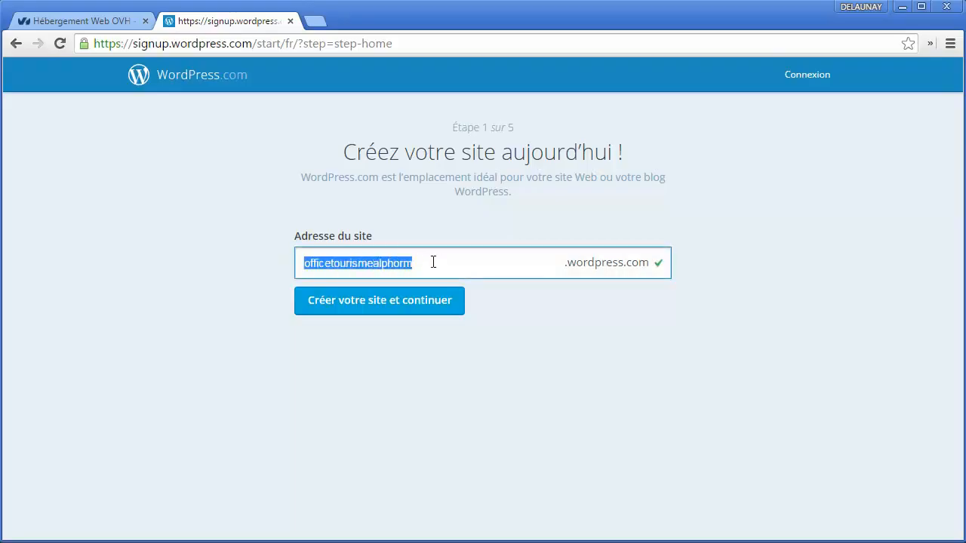
left_click(374, 264)
type("-")
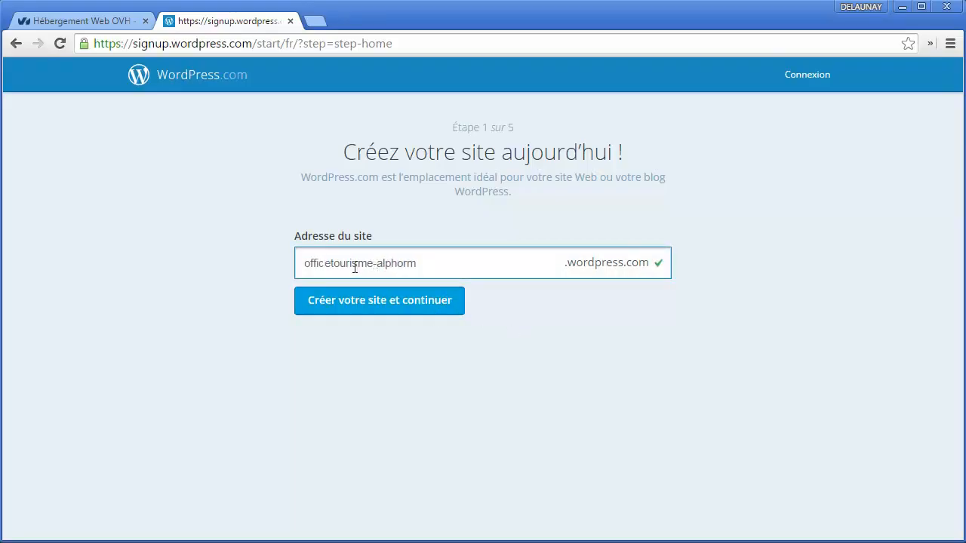
key("BackSpace")
left_click(511, 314)
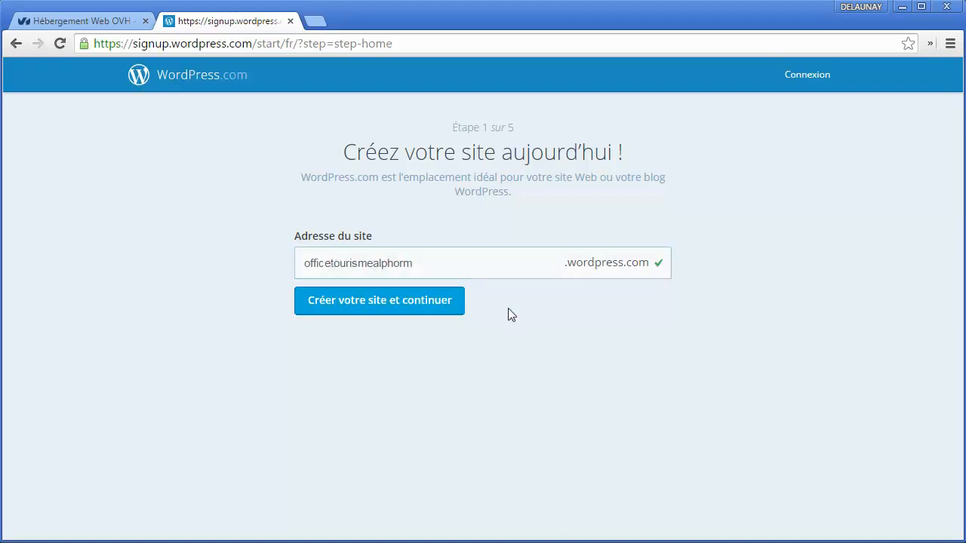
left_click(331, 264)
type("-")
key("BackSpace")
left_click(478, 298)
left_click_drag(410, 263, 312, 255)
double_click(336, 264)
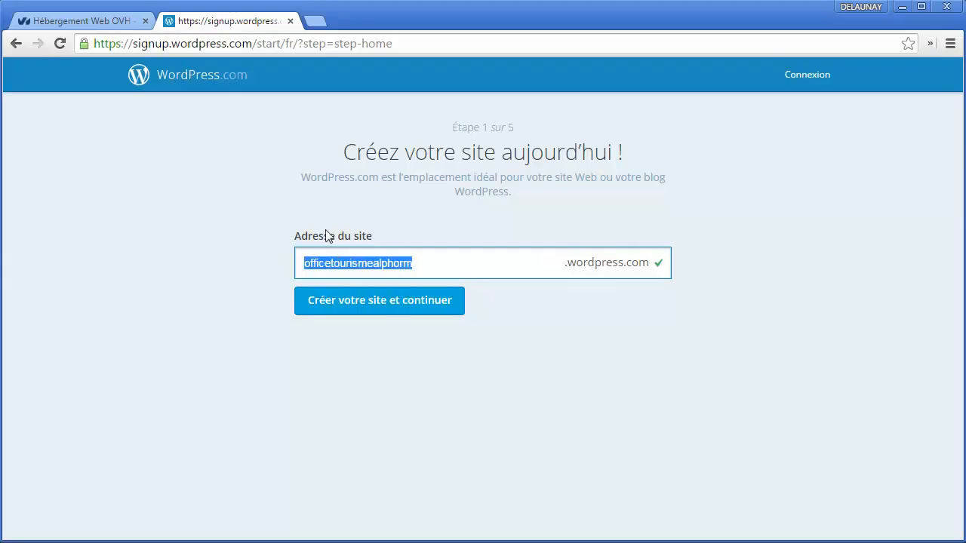
left_click_drag(567, 267, 653, 265)
double_click(407, 264)
left_click_drag(429, 262, 342, 239)
Step: Continue to step 2 with officetourismealphorm.wordpress.com and begin the e-mail field
left_click(422, 308)
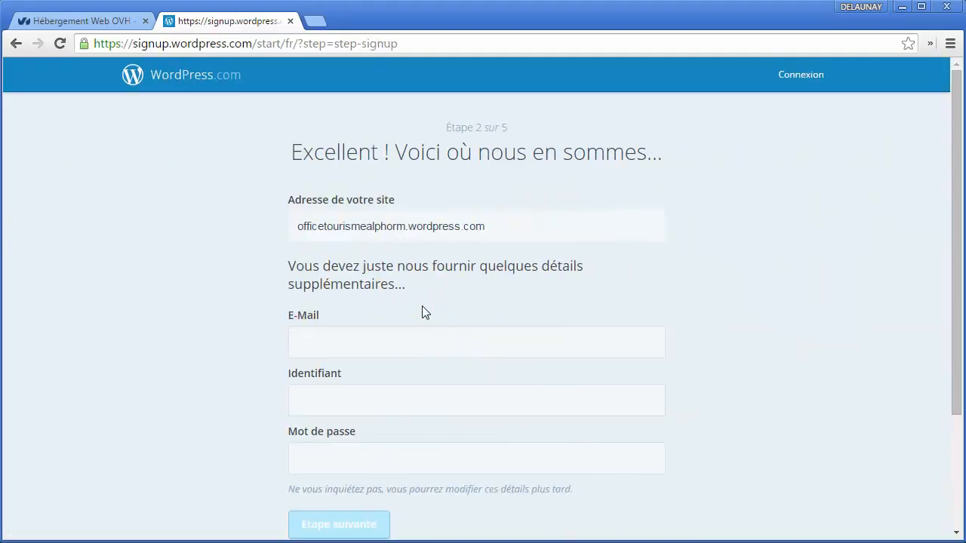
left_click_drag(450, 132, 522, 125)
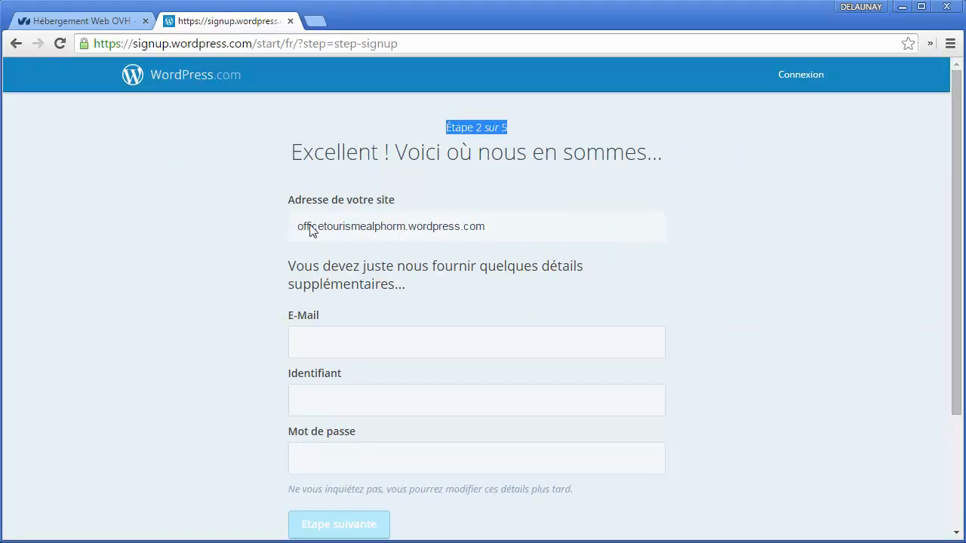
left_click_drag(296, 228, 486, 232)
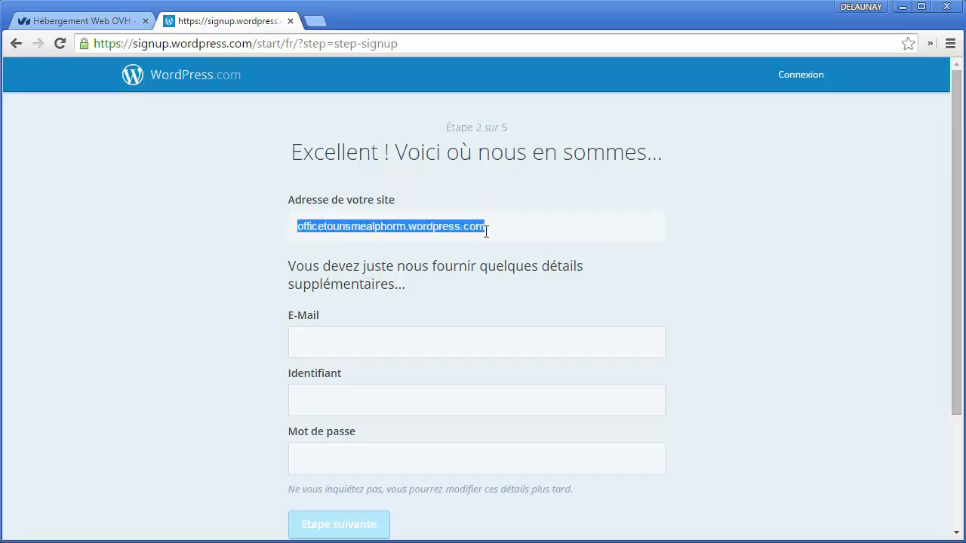
left_click(395, 343)
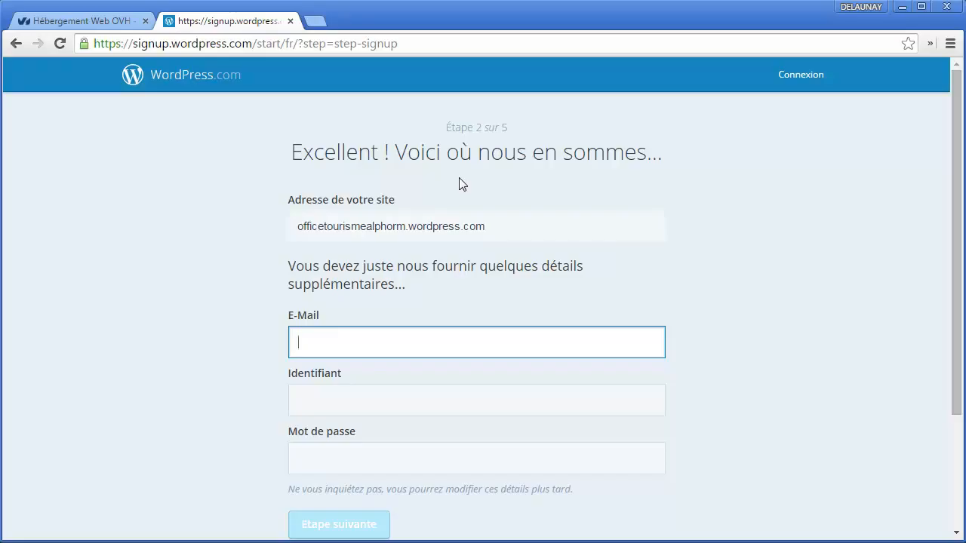
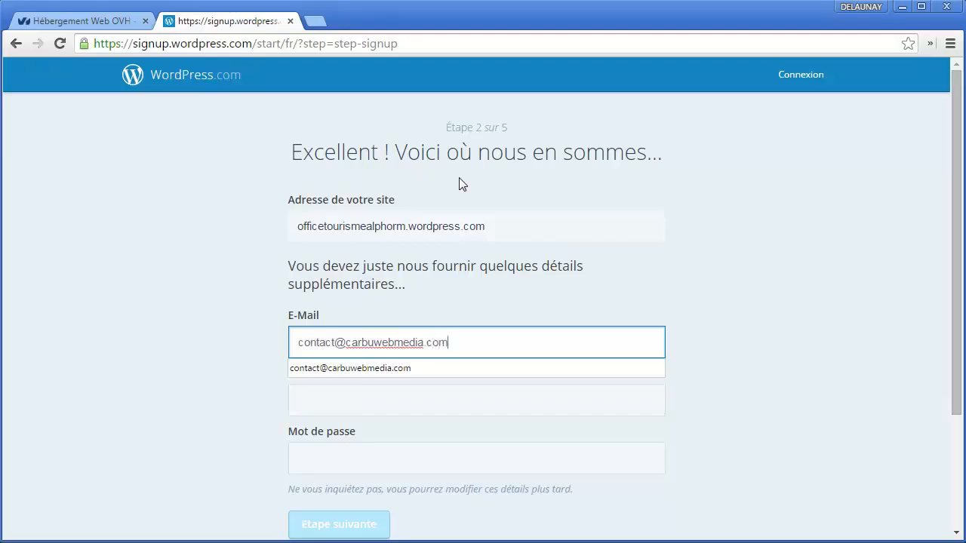
Step: Enter an e-mail address and set the username to 'officetourismealphorm'
key("Tab")
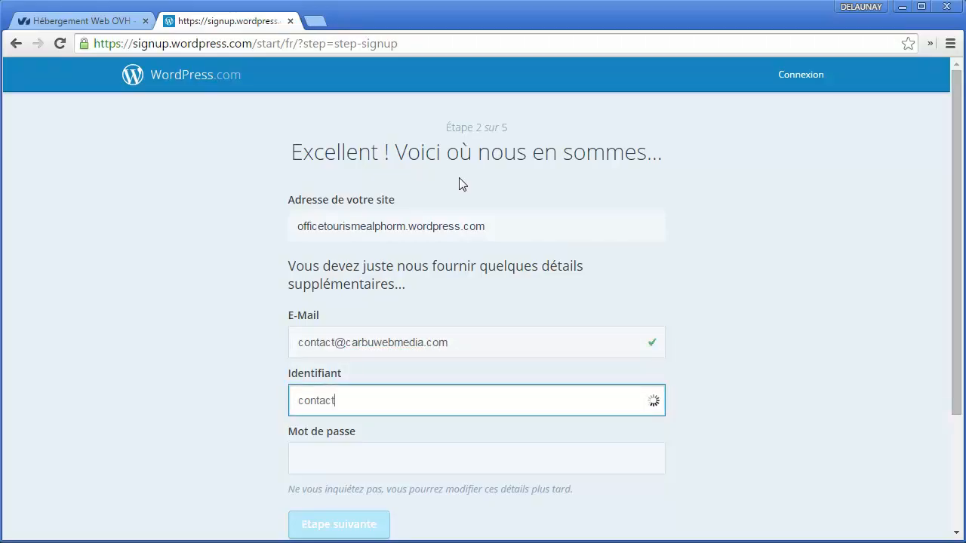
scroll(439, 330, "down", 1)
double_click(389, 325)
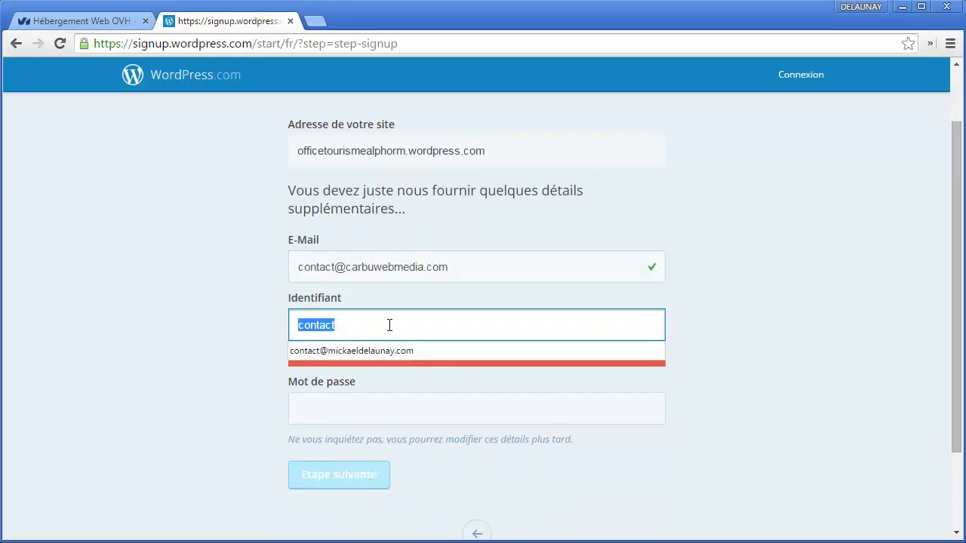
type("officetourism")
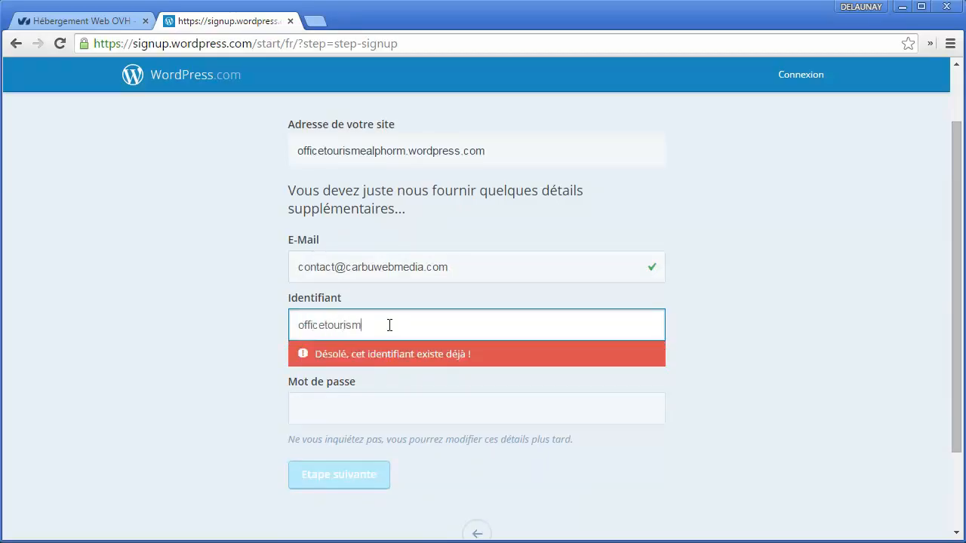
type("ealphorm")
key("Tab")
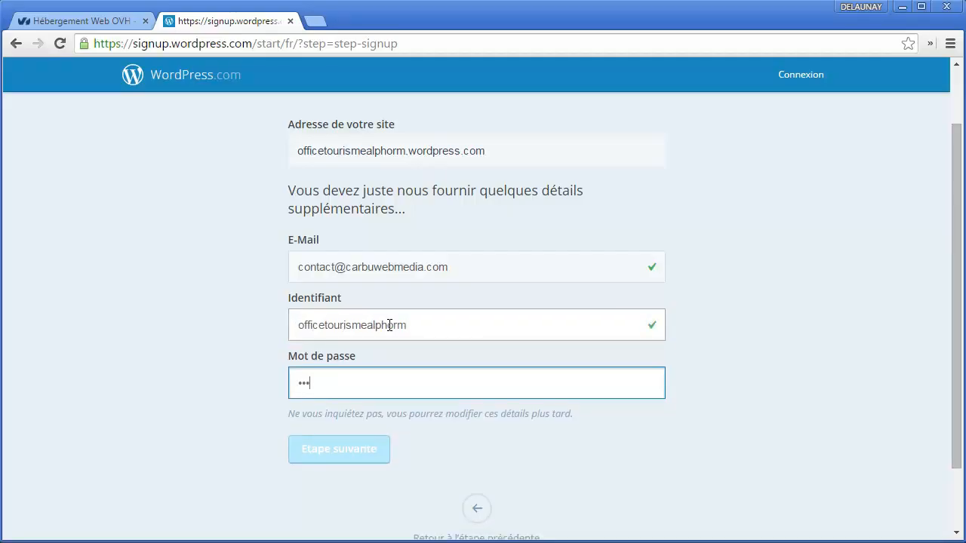
Step: Replace the rejected password with one of at least 6 characters
left_click(396, 345)
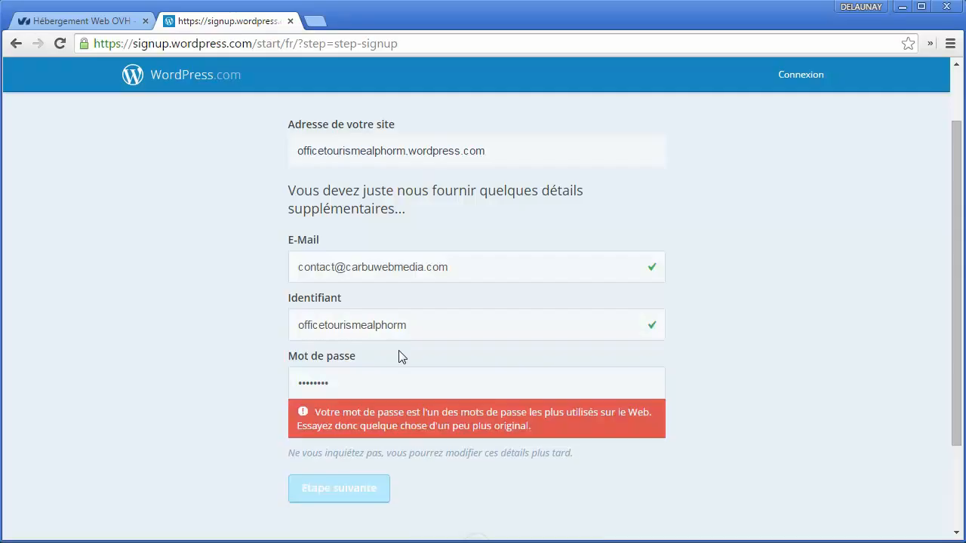
left_click_drag(365, 387, 217, 376)
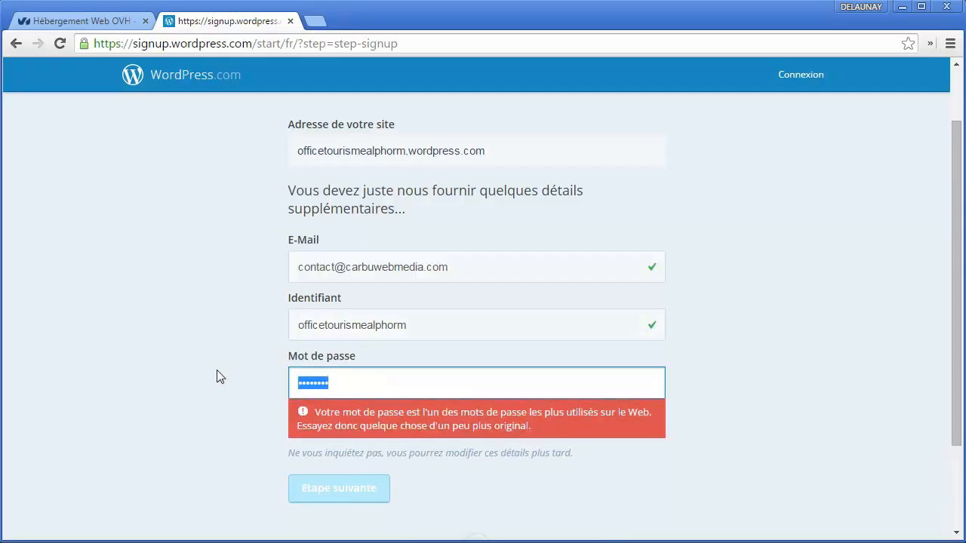
type("••")
key("BackSpace")
key("BackSpace")
type("•••••••••")
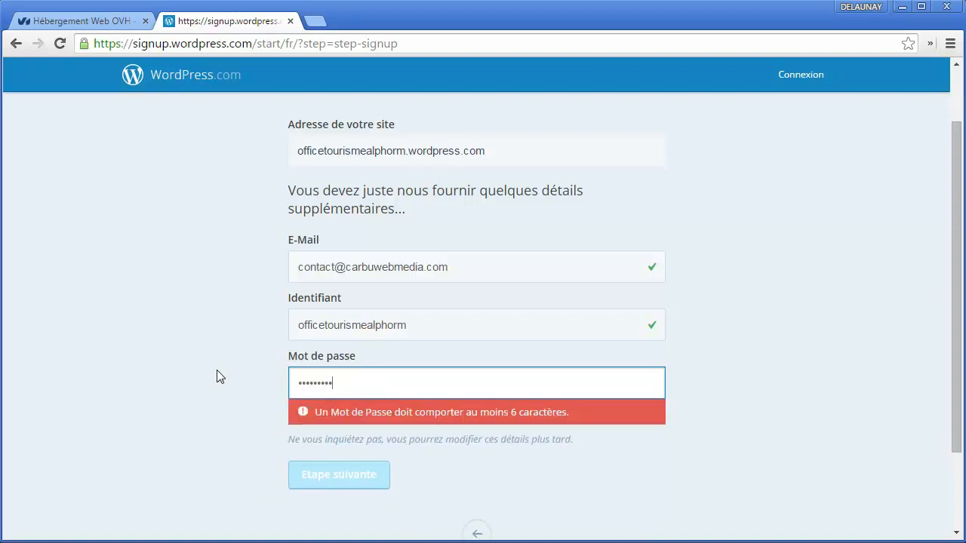
left_click(217, 376)
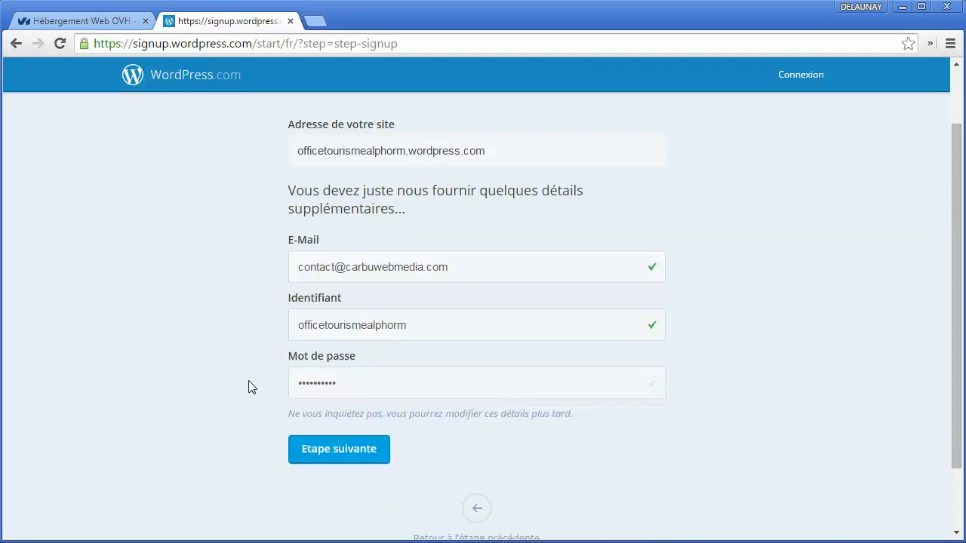
left_click_drag(344, 383, 294, 379)
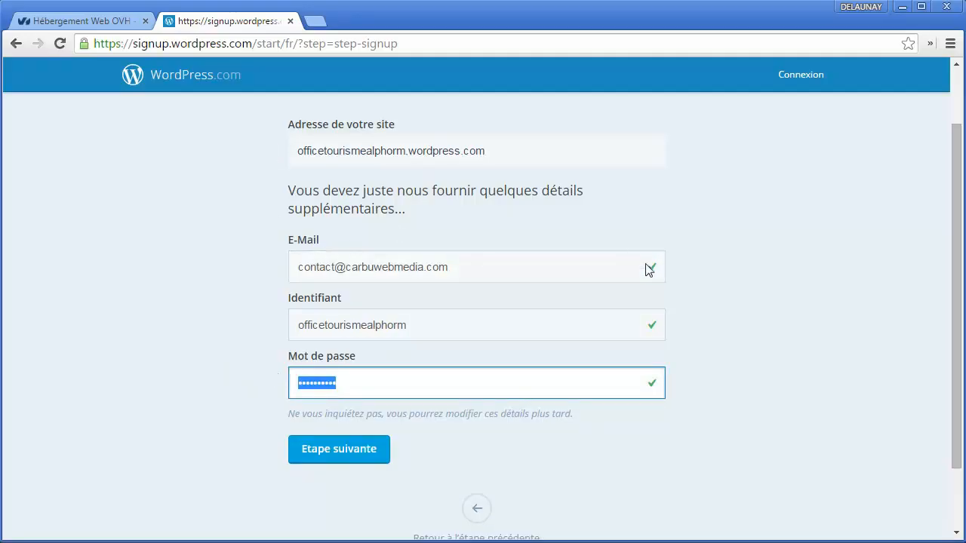
Step: Swap in a different e-mail address and submit the account details
left_click_drag(480, 272, 295, 217)
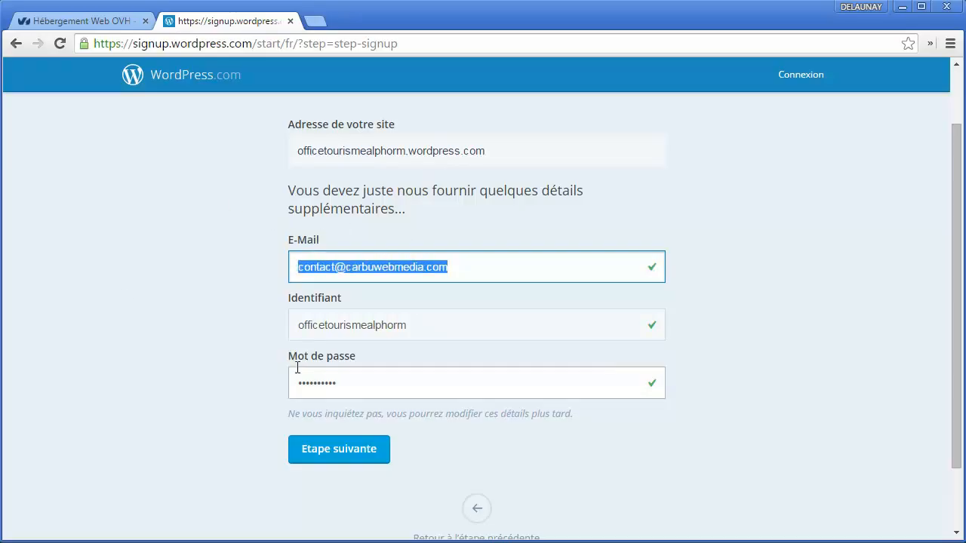
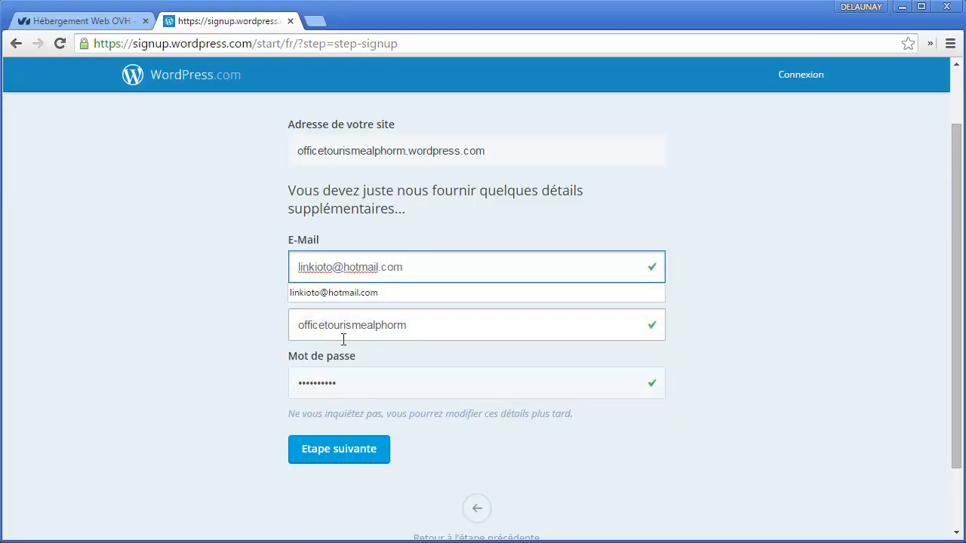
left_click(355, 330)
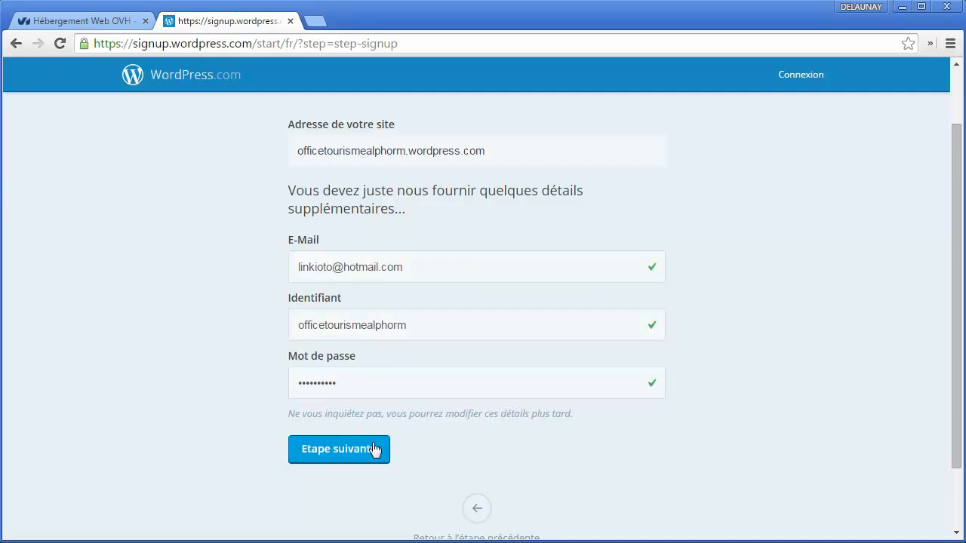
left_click(375, 449)
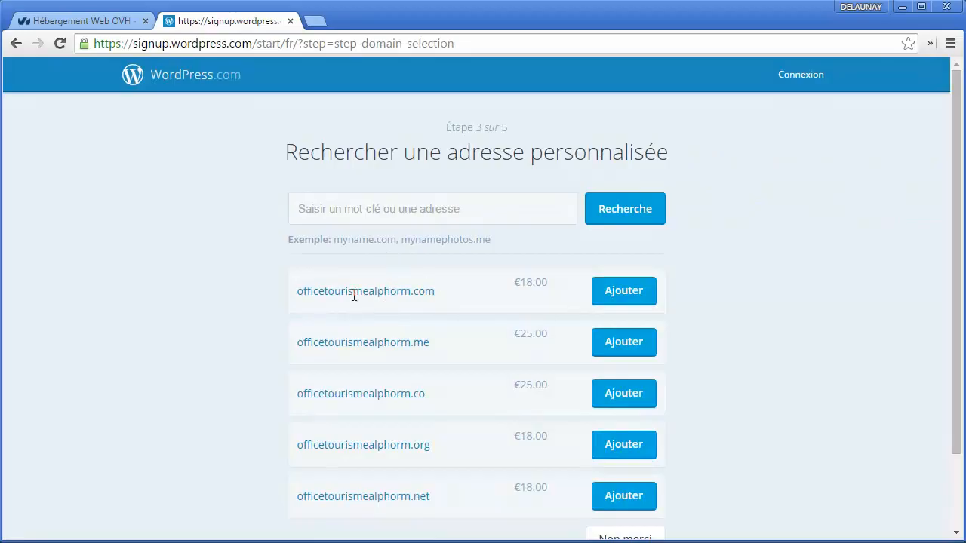
Step: Skip the paid officetourismealphorm.com domain (€18.00) with 'Non merci'
left_click_drag(438, 300, 299, 296)
scroll(554, 386, "down", 1)
scroll(561, 430, "up", 1)
scroll(601, 429, "down", 1)
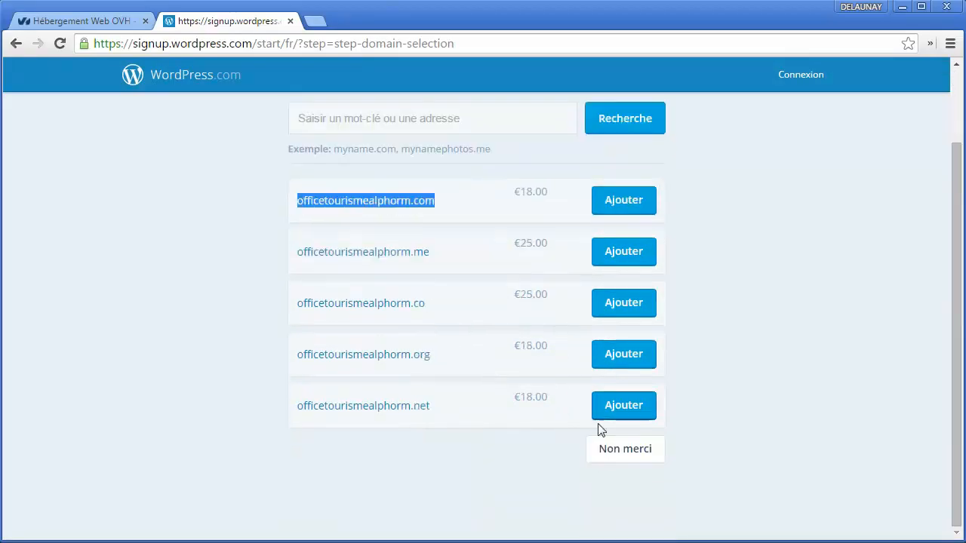
left_click(608, 456)
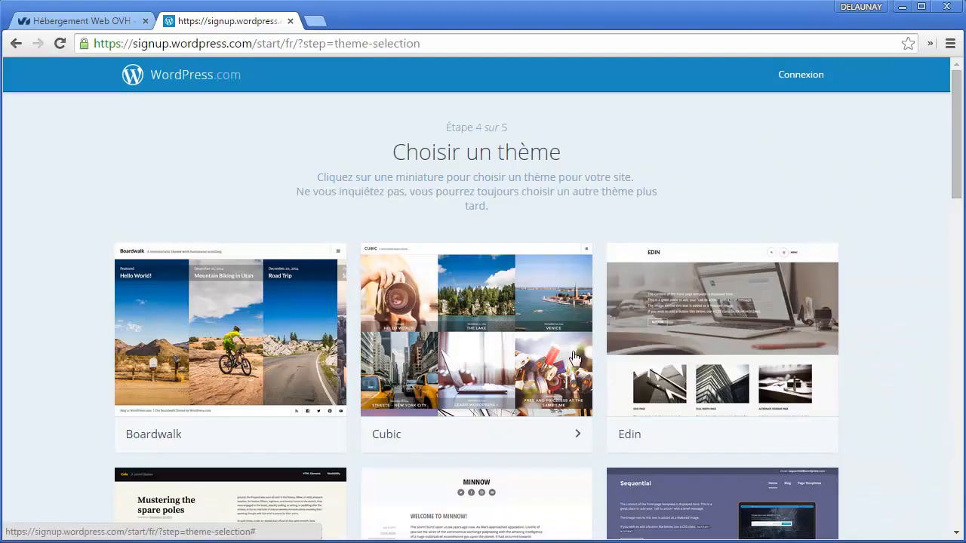
Step: Browse the theme gallery and pick the Kelly theme
scroll(453, 309, "down", 3)
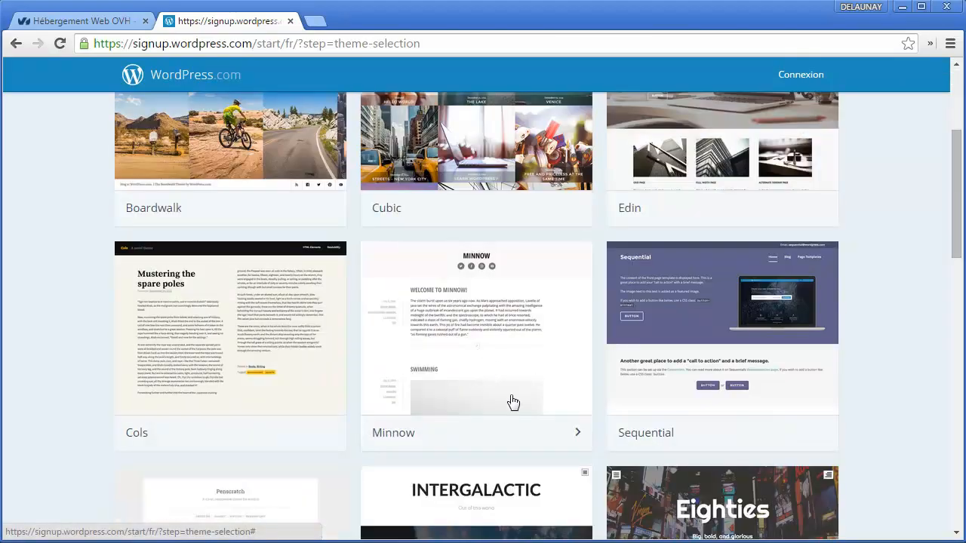
scroll(521, 402, "up", 2)
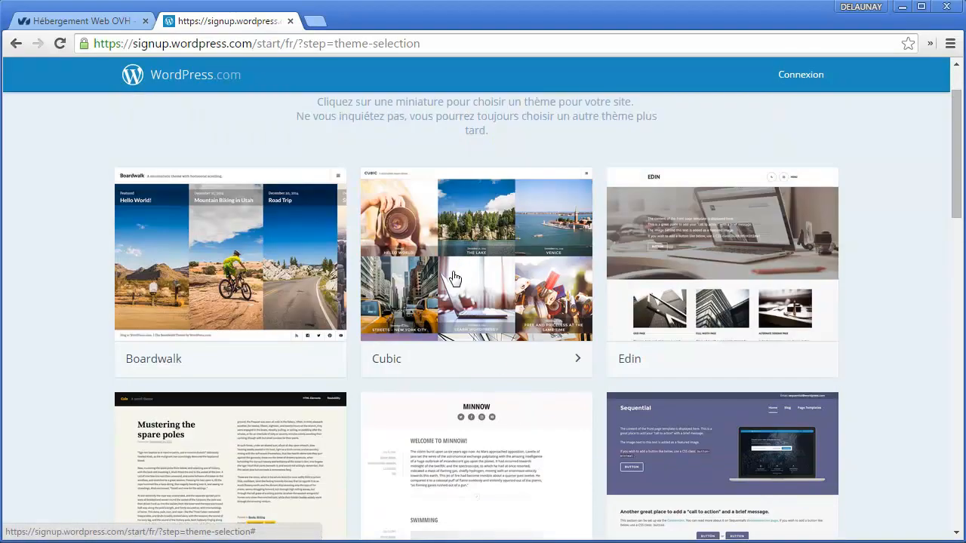
scroll(606, 332, "down", 4)
scroll(601, 388, "down", 5)
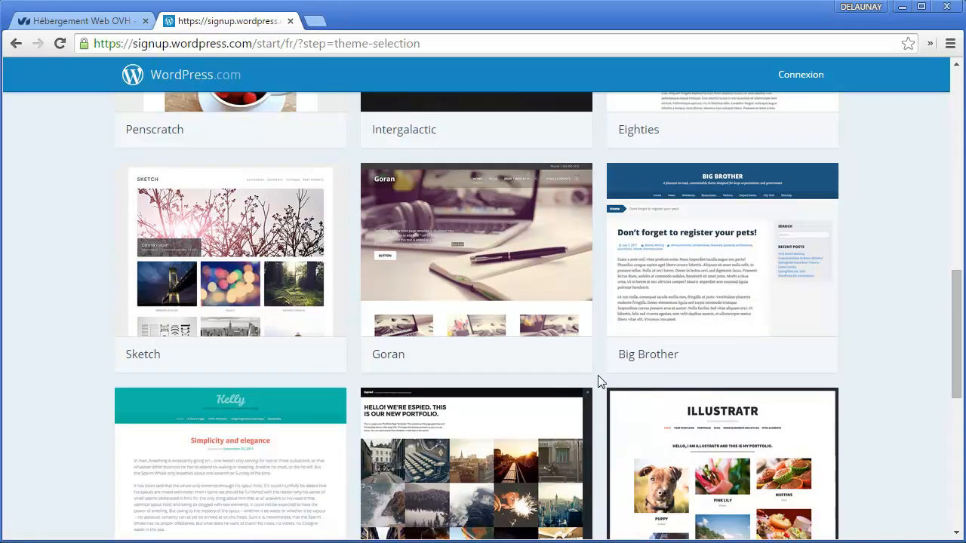
scroll(597, 388, "down", 3)
scroll(542, 377, "down", 1)
scroll(377, 429, "up", 2)
scroll(267, 258, "down", 1)
left_click(267, 259)
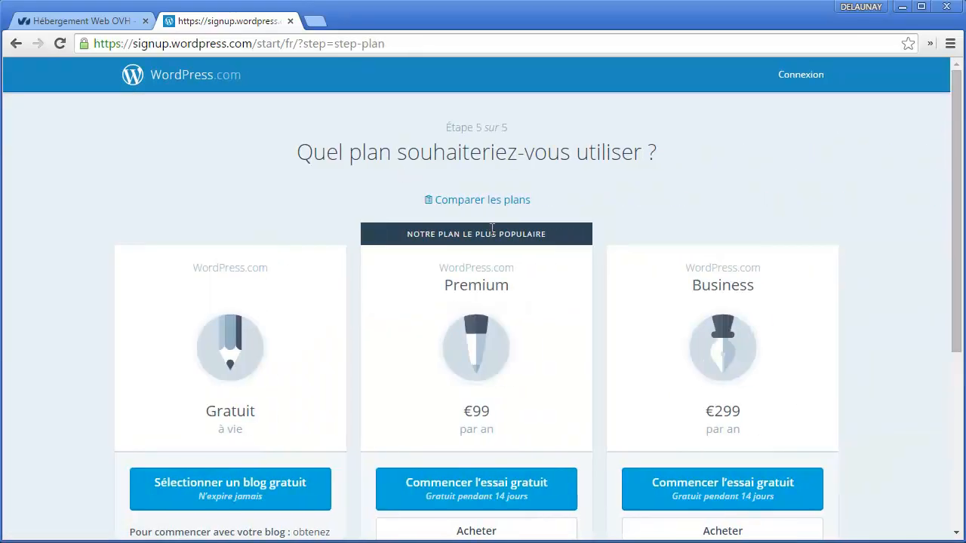
Step: Choose the free Gratuit blog plan over Premium (€99) and Business (€299)
scroll(620, 320, "down", 1)
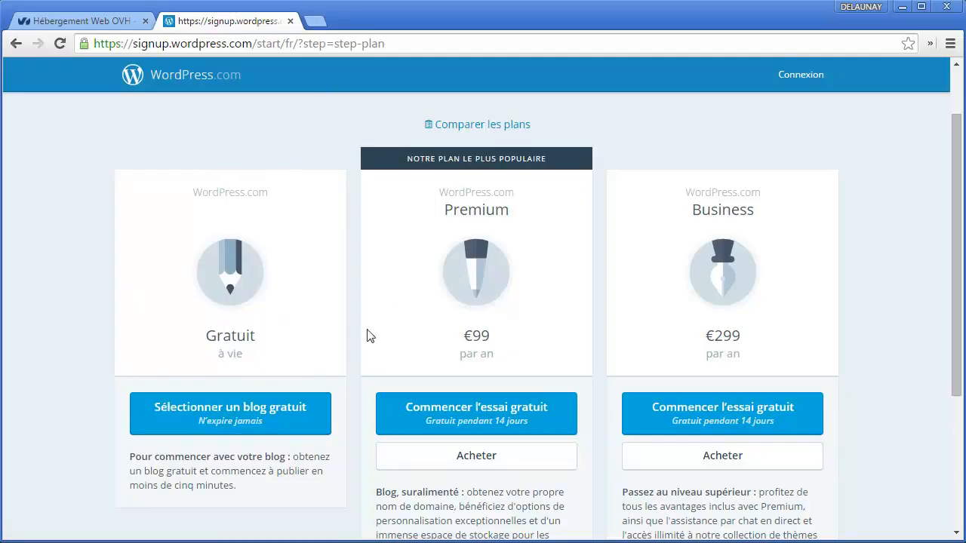
scroll(741, 370, "down", 4)
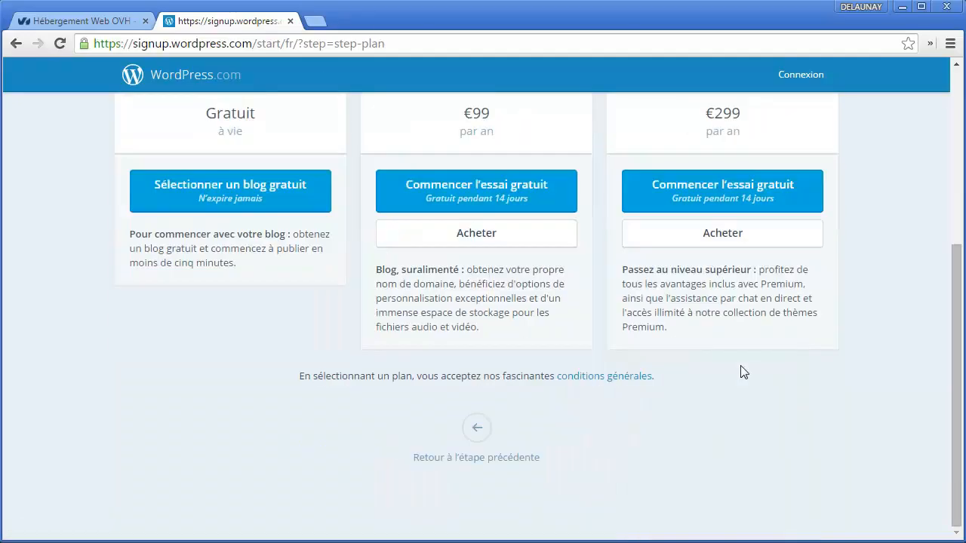
scroll(642, 389, "up", 4)
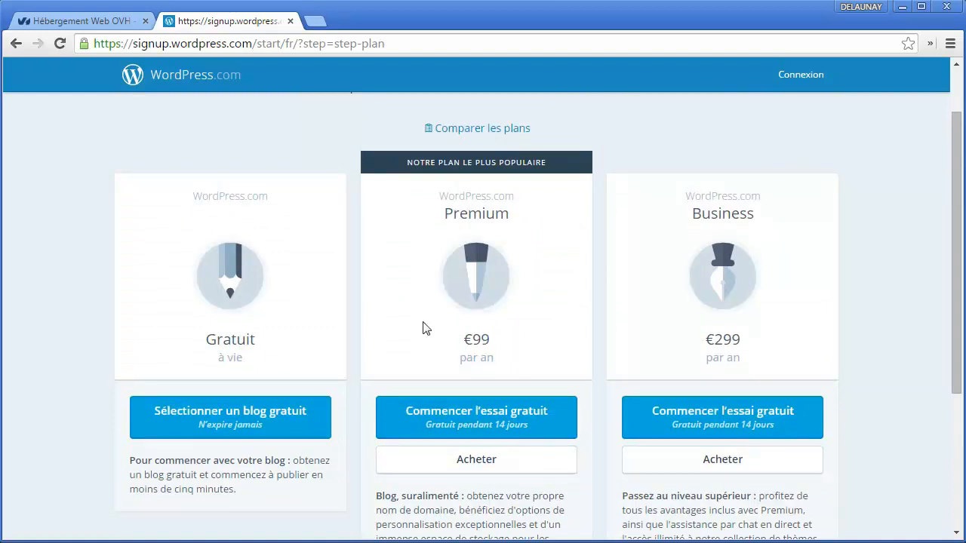
left_click(246, 413)
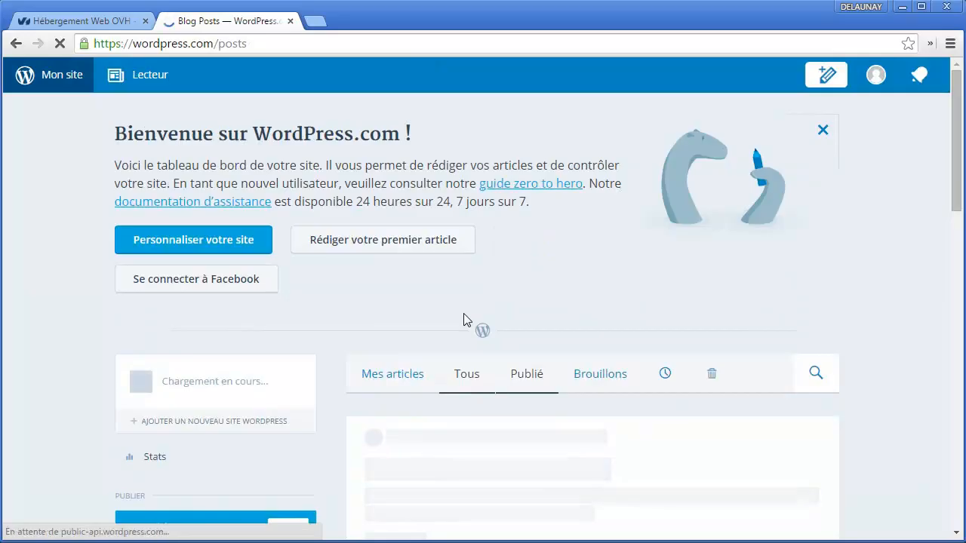
Step: Decline Chrome's offer to save the password on the new site's dashboard
scroll(421, 430, "down", 1)
scroll(421, 431, "down", 2)
scroll(614, 425, "up", 3)
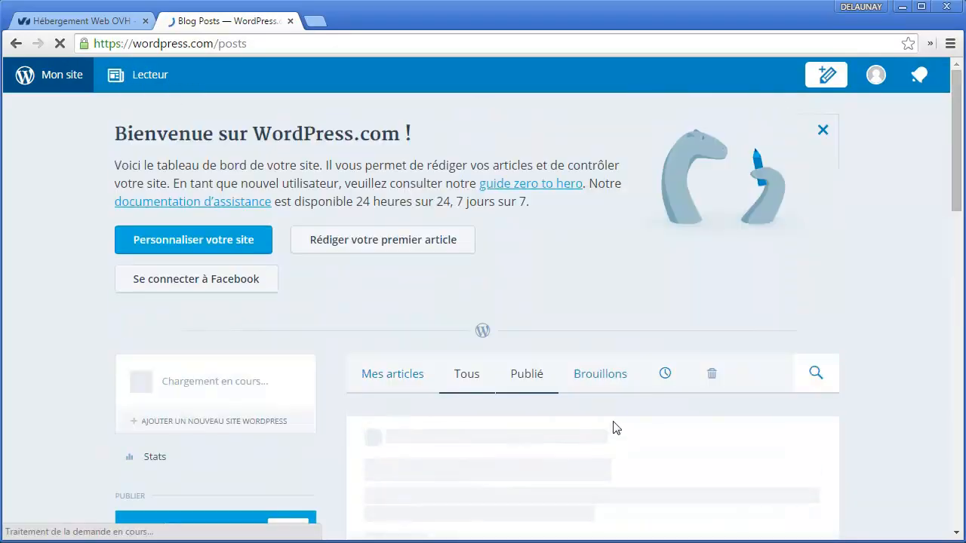
scroll(548, 362, "down", 3)
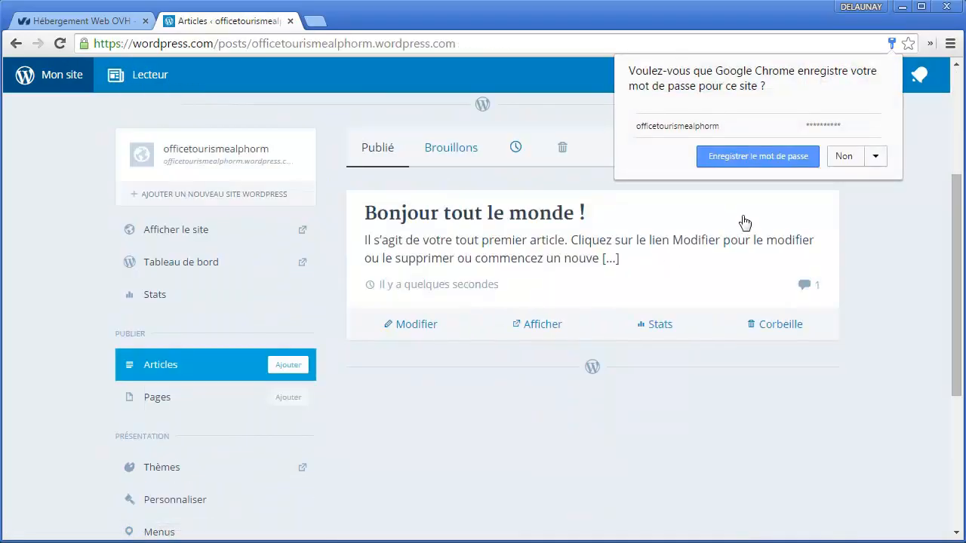
scroll(842, 219, "up", 2)
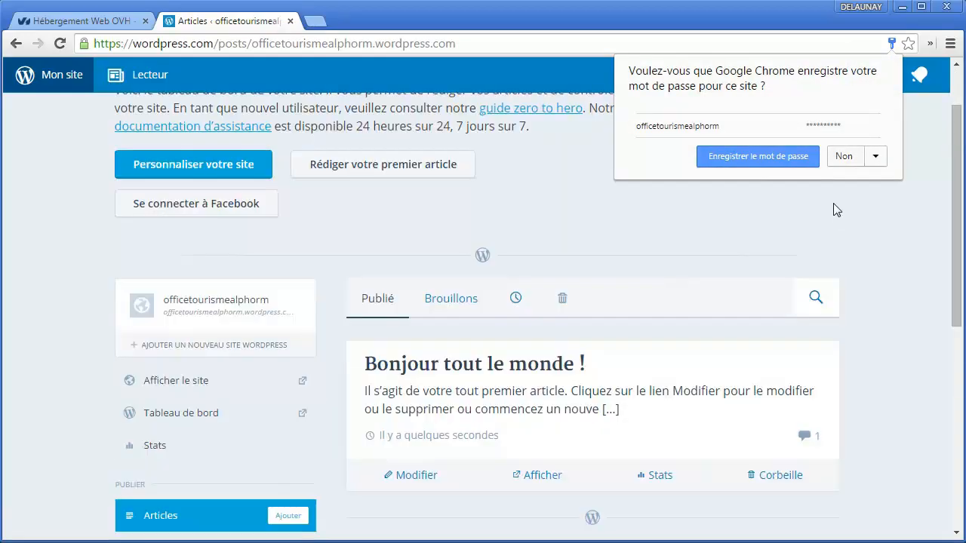
left_click(838, 161)
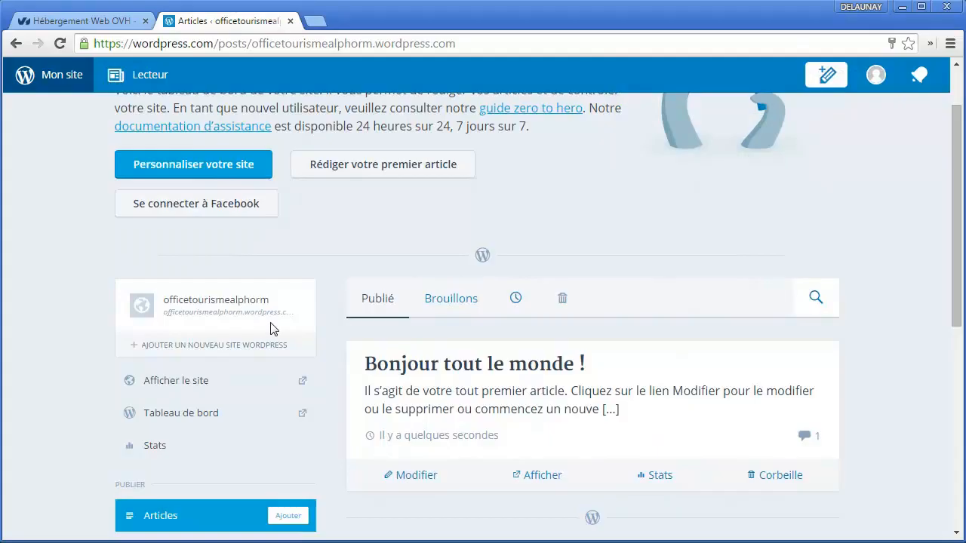
Step: Open officetourismealphorm.wordpress.com in a new tab using the copied site name
double_click(240, 312)
left_click(221, 313)
double_click(221, 312)
key("ctrl+c")
key("ctrl+t")
key("ctrl+v")
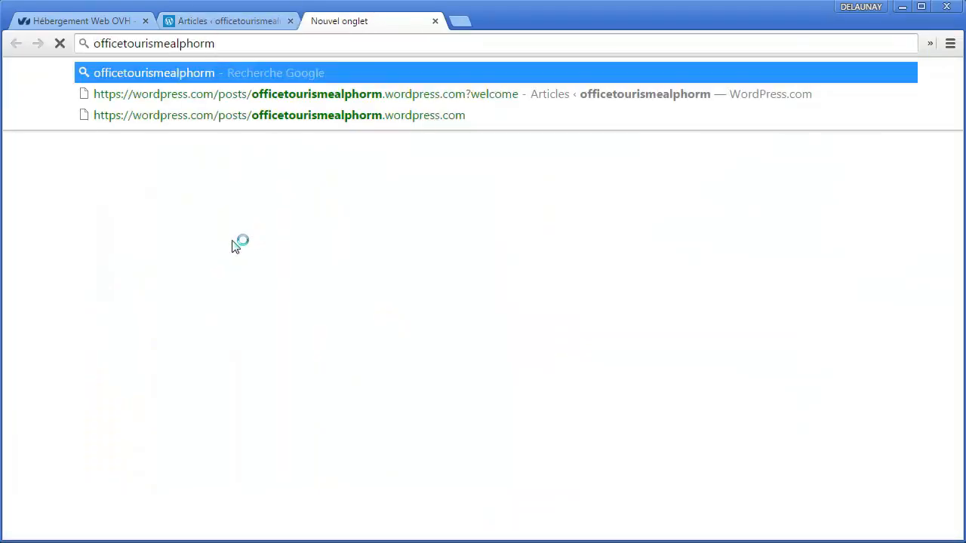
type(".al")
key("BackSpace")
key("BackSpace")
type("wordpress.com")
key("Return")
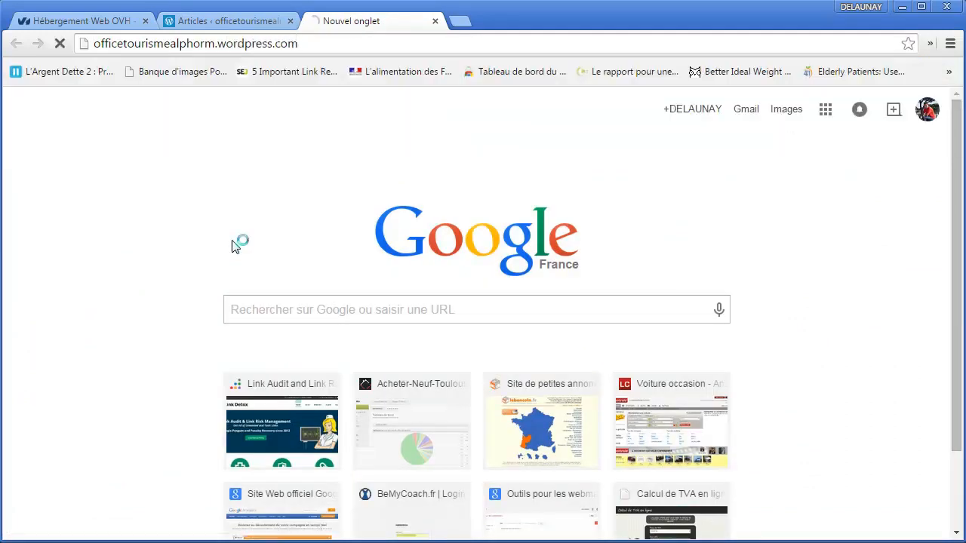
Step: Reload the live blog and scroll to its 'Bonjour tout le monde !' post
left_click_drag(334, 39, 93, 43)
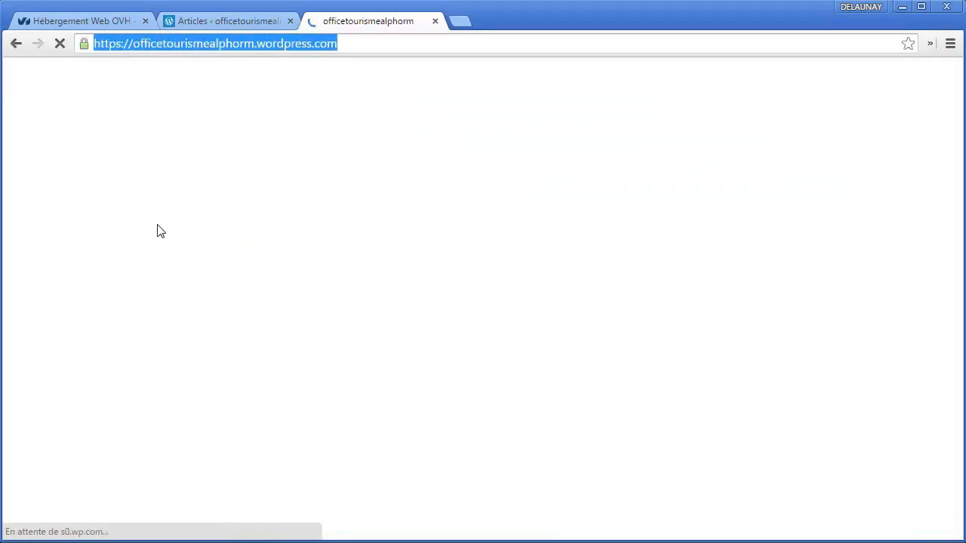
left_click(194, 43)
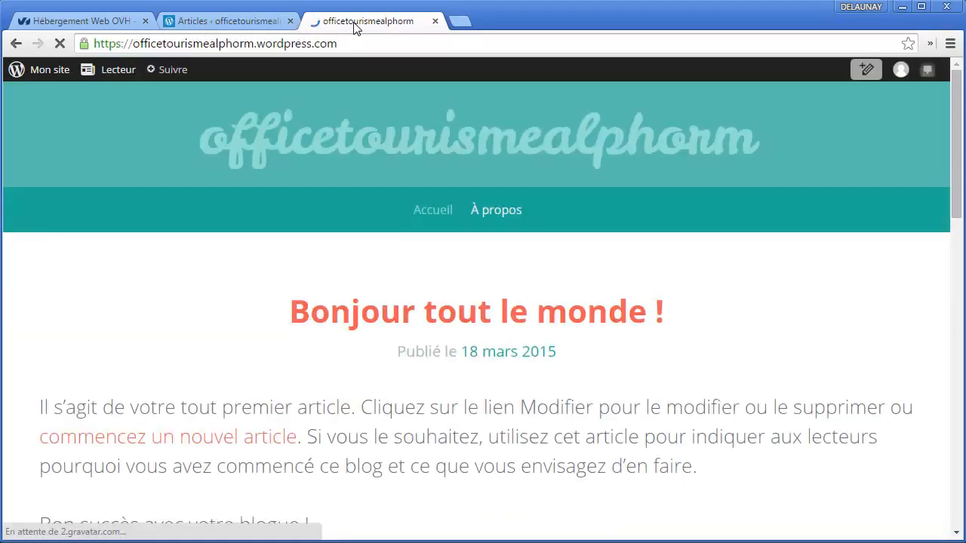
scroll(487, 294, "down", 15)
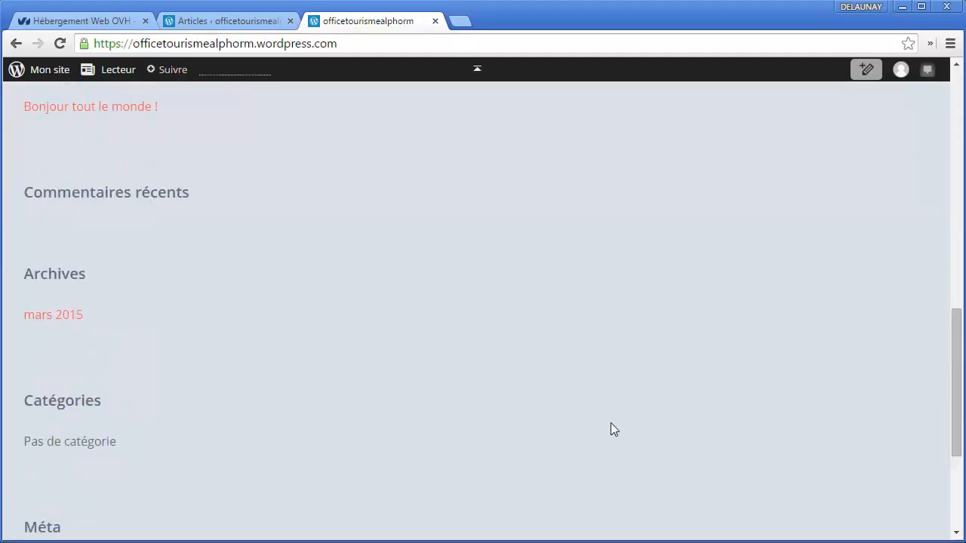
key("F5")
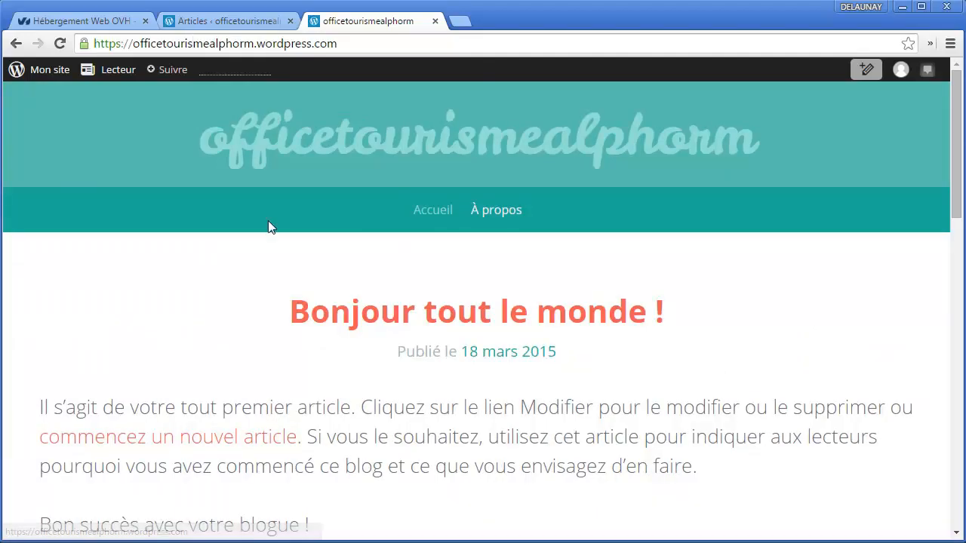
scroll(436, 265, "down", 4)
scroll(436, 265, "up", 4)
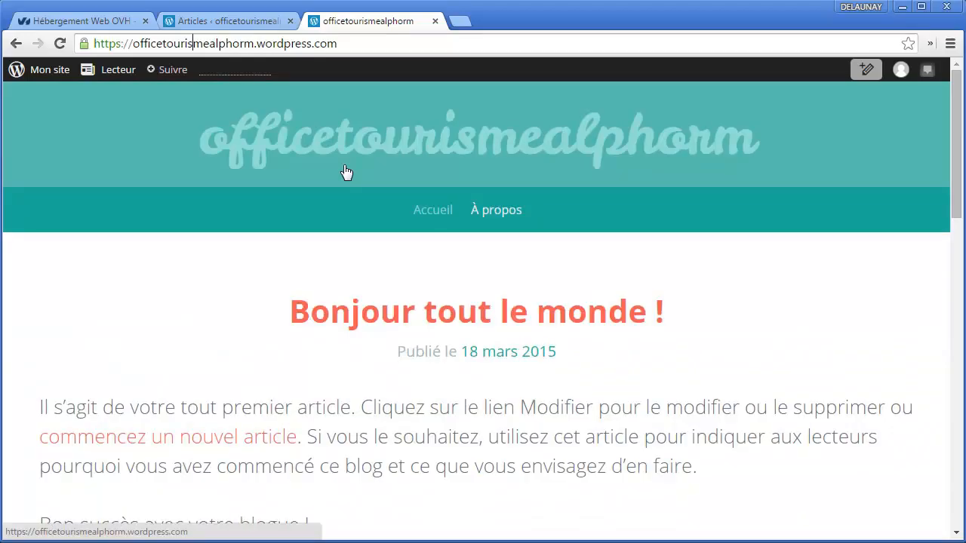
Step: Load the self-hosted Office de Tourisme site in a new tab
key("ctrl+t")
type("mickae")
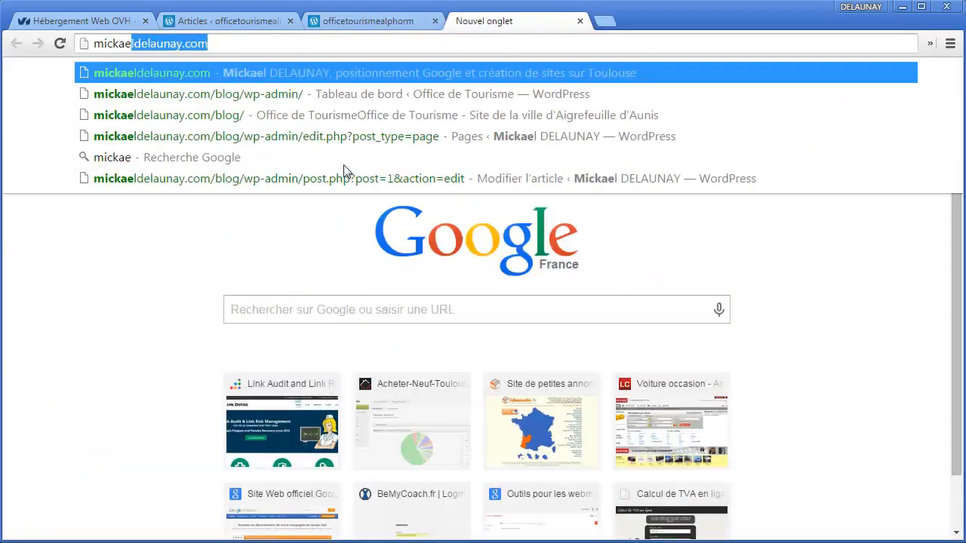
key("End")
type("/off")
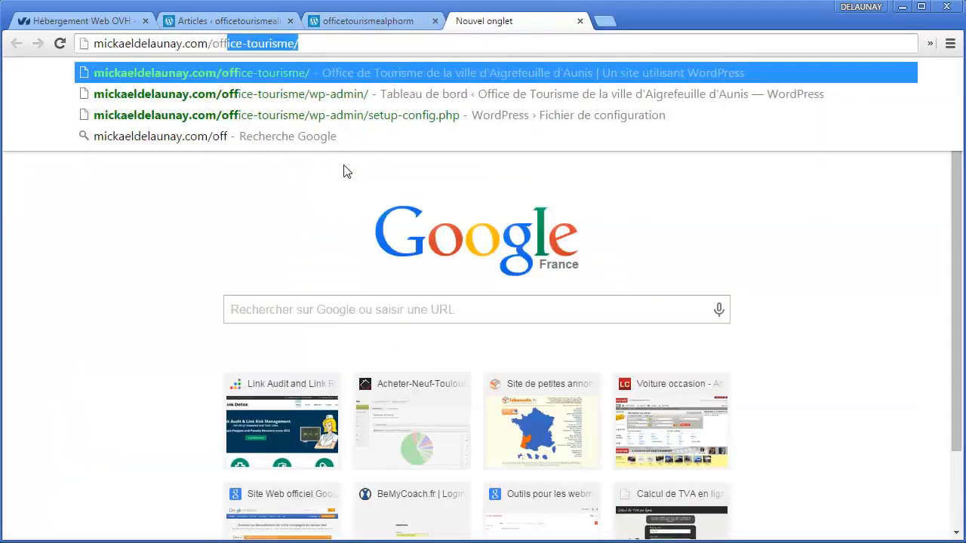
key("Return")
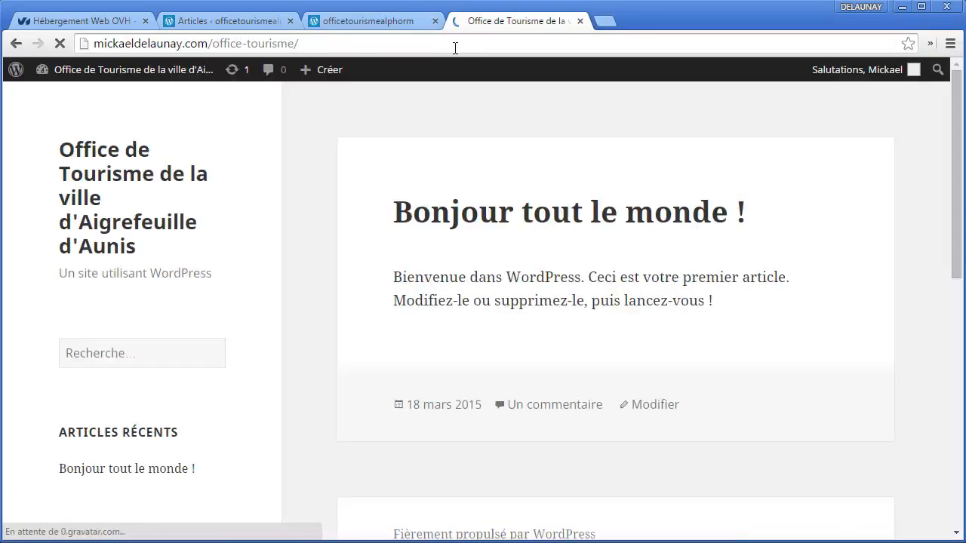
Step: Compare its address with the wordpress.com one, then open its wp-admin/ dashboard
left_click(368, 21)
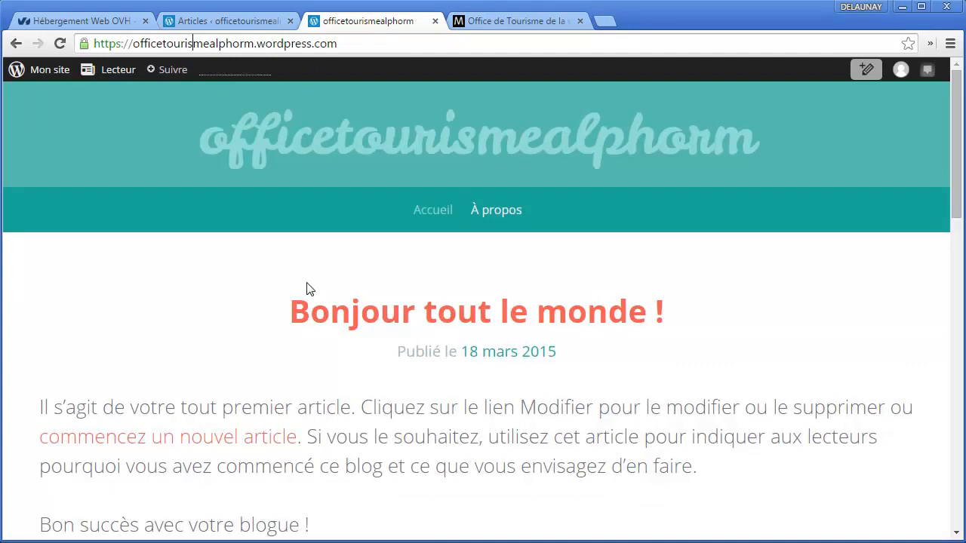
left_click_drag(257, 46, 338, 47)
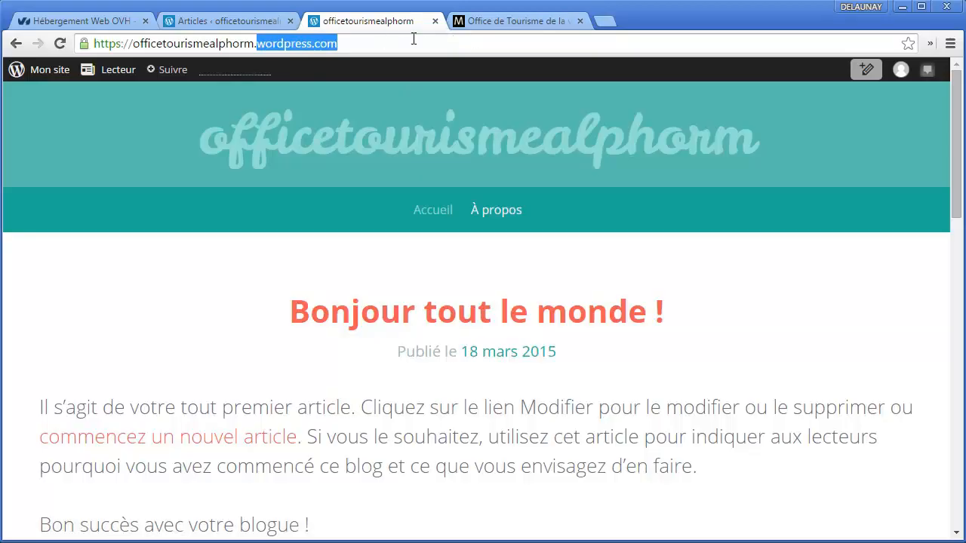
left_click(486, 23)
left_click(415, 42)
type("wp")
key("Down")
key("Return")
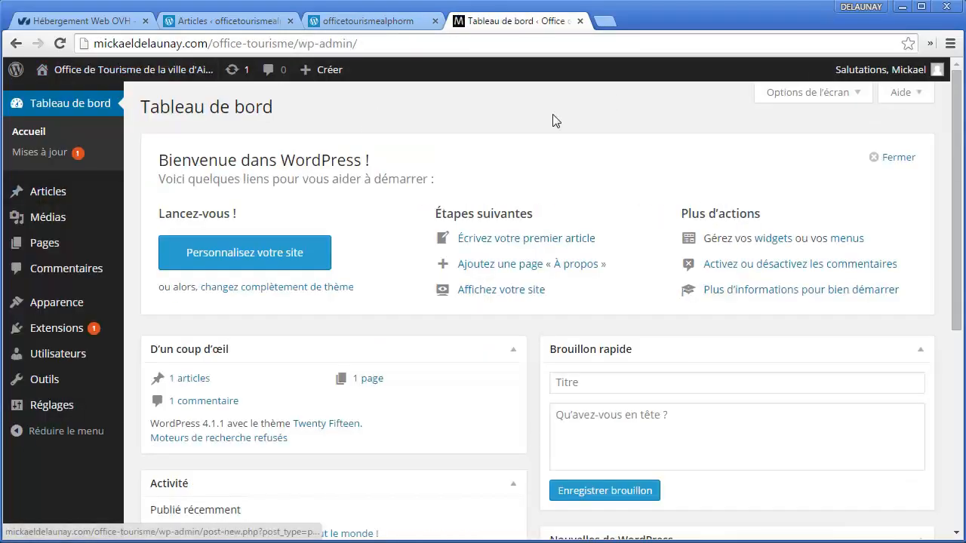
Step: Return to the officetourismealphorm Articles page and scroll through its sidebar menu
left_click(226, 20)
scroll(435, 323, "up", 1)
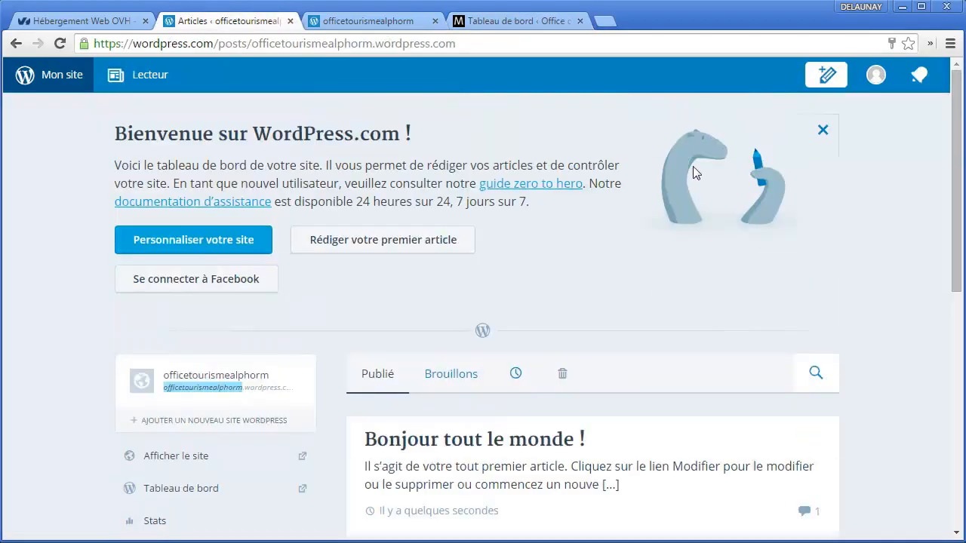
scroll(317, 313, "down", 2)
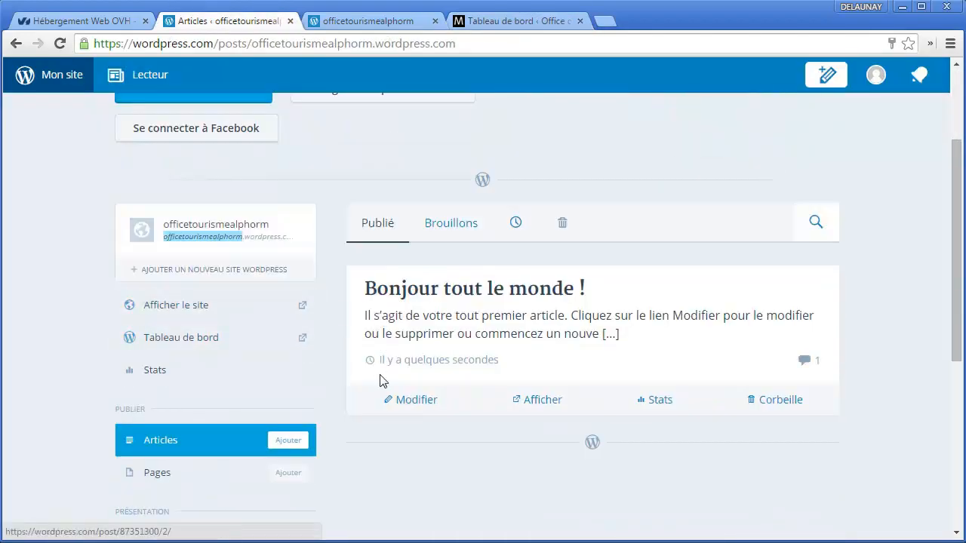
scroll(249, 407, "down", 2)
scroll(241, 377, "down", 2)
scroll(196, 302, "up", 1)
scroll(181, 256, "down", 1)
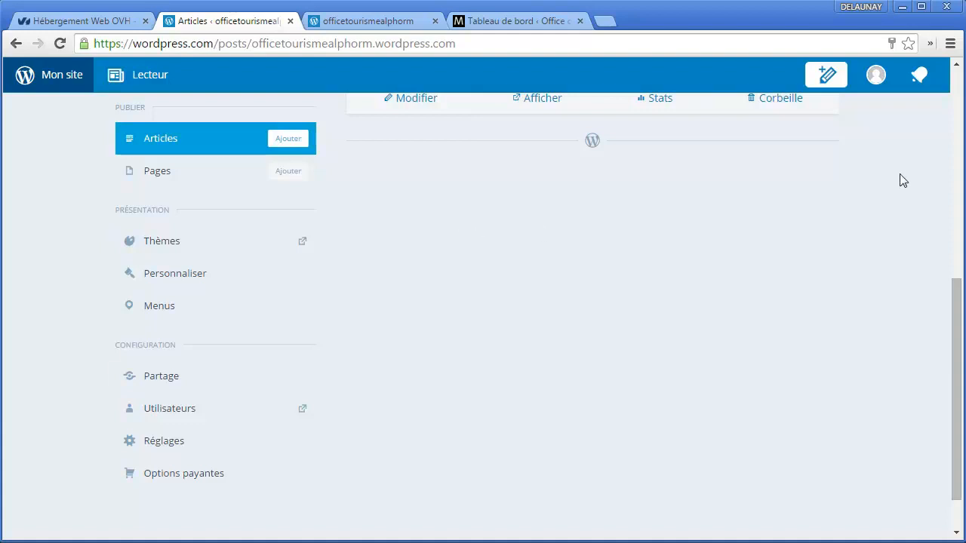
scroll(683, 114, "up", 3)
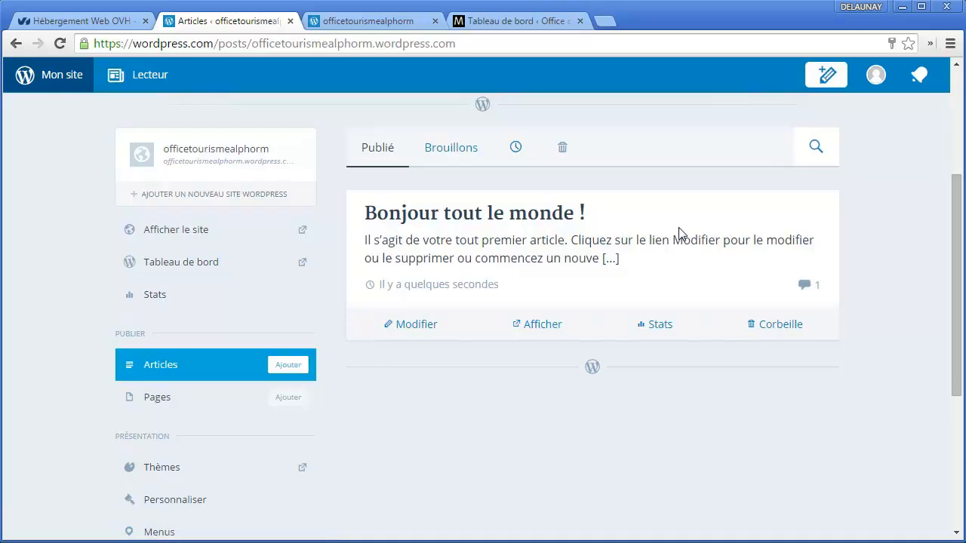
left_click_drag(679, 228, 909, 184)
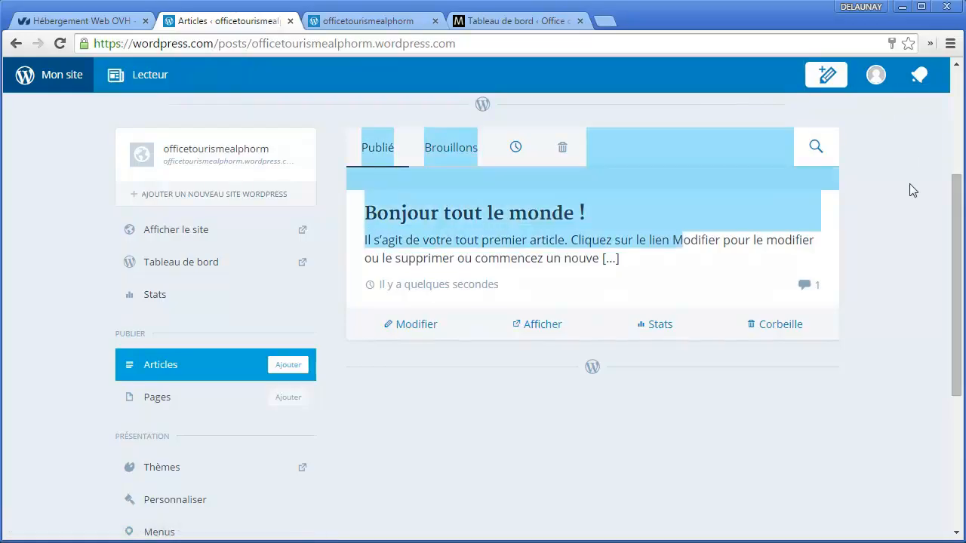
left_click(909, 185)
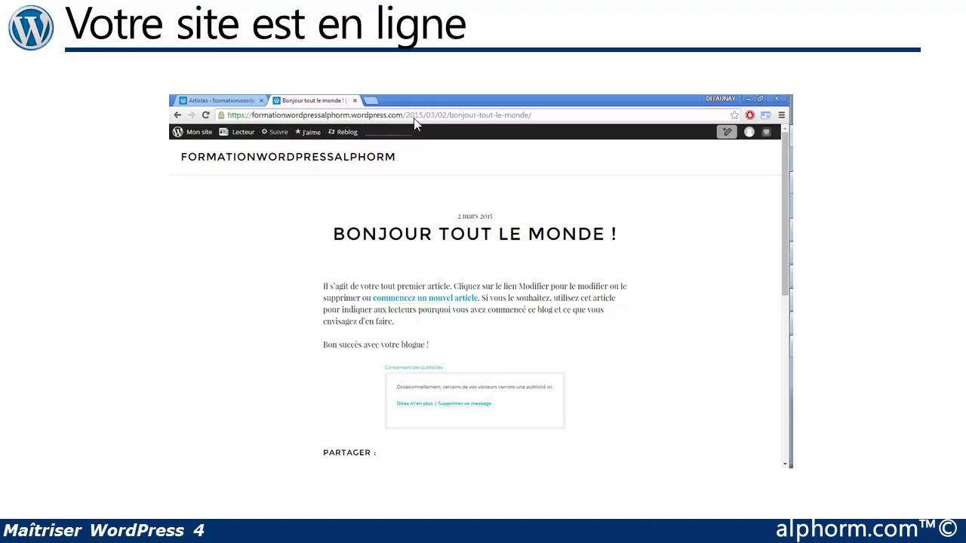
Step: Advance the slideshow to the closing 'Ce qu'on a couvert' summary slide
left_click(541, 214)
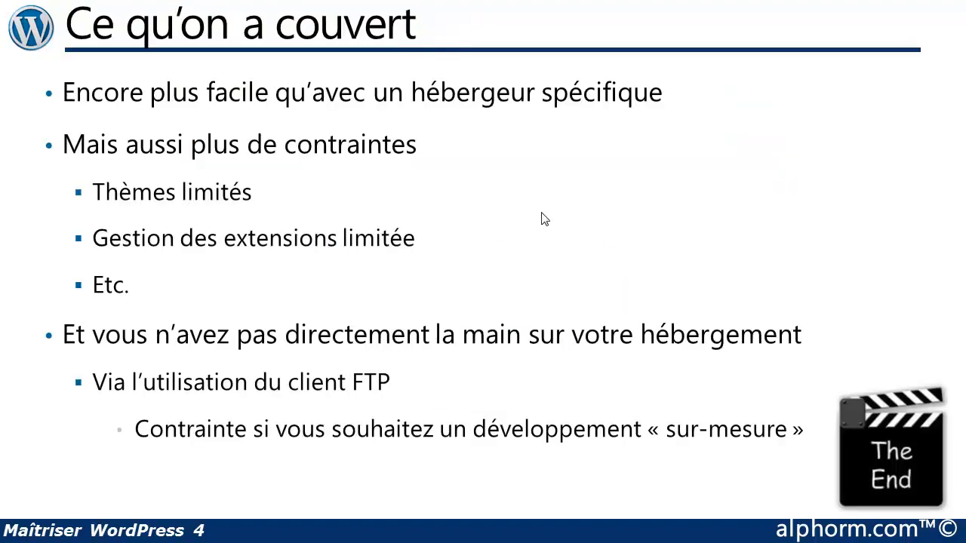